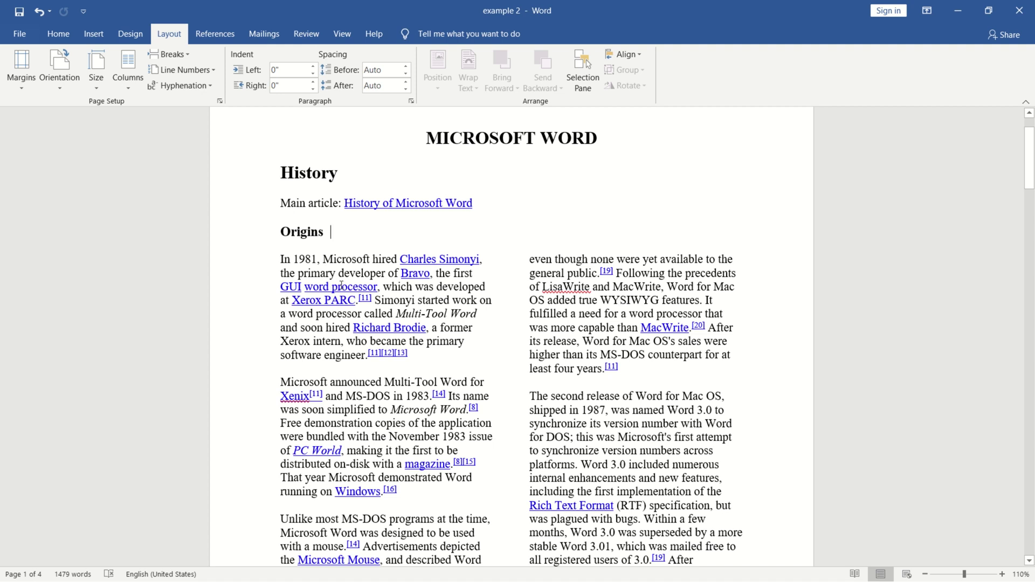
Step: Set the 'example 2' document's History article back to One column
left_click(615, 298)
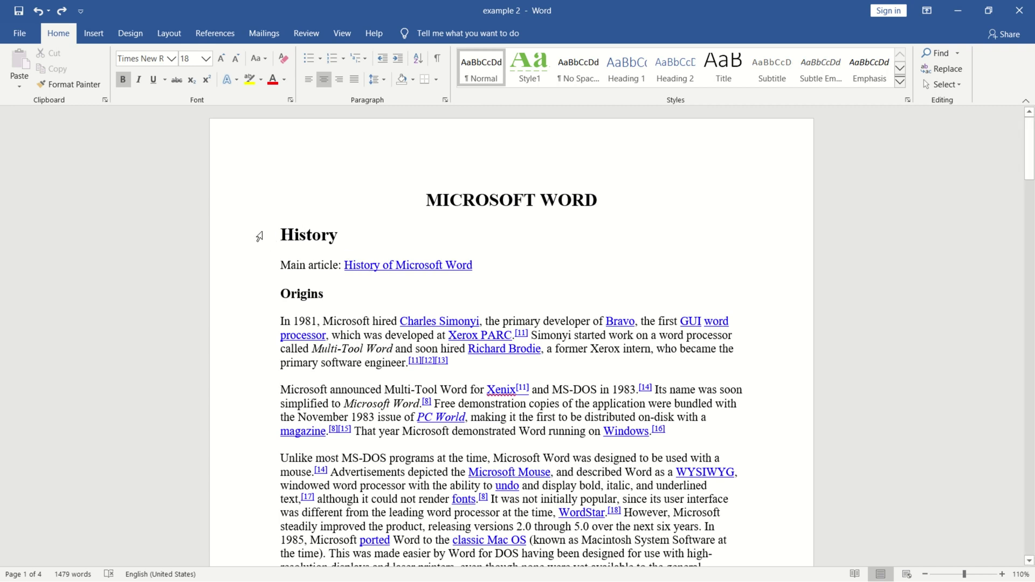
Step: Select the article from 'History' through 'native code.' and bring up the Layout column presets
left_click_drag(281, 294, 492, 371)
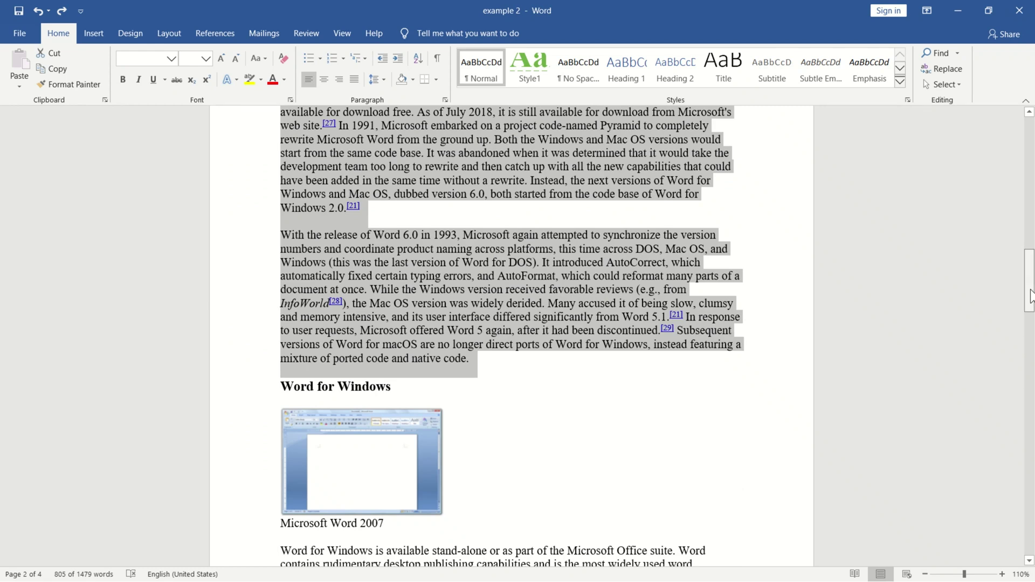
left_click_drag(1033, 312, 1034, 119)
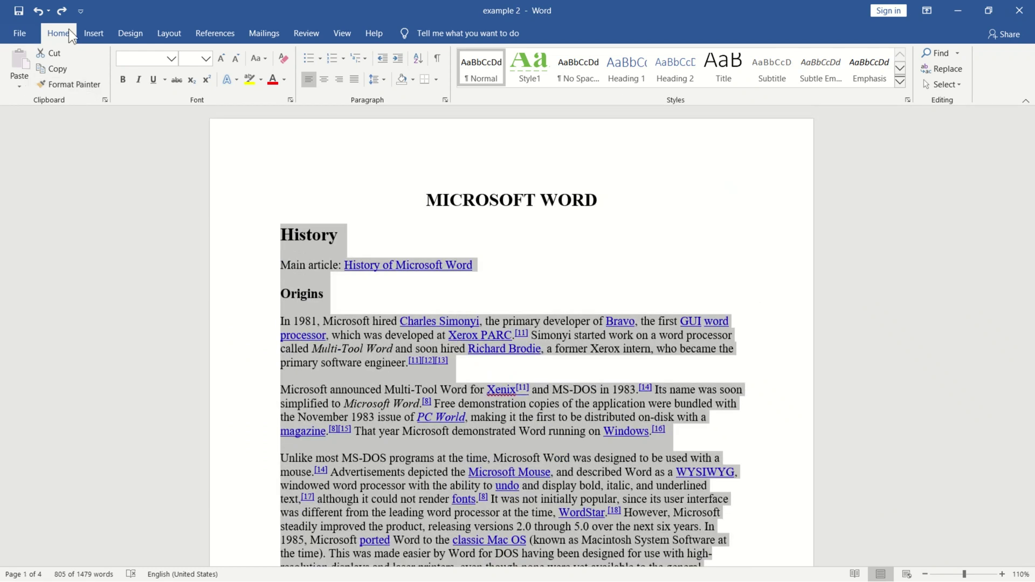
left_click(172, 33)
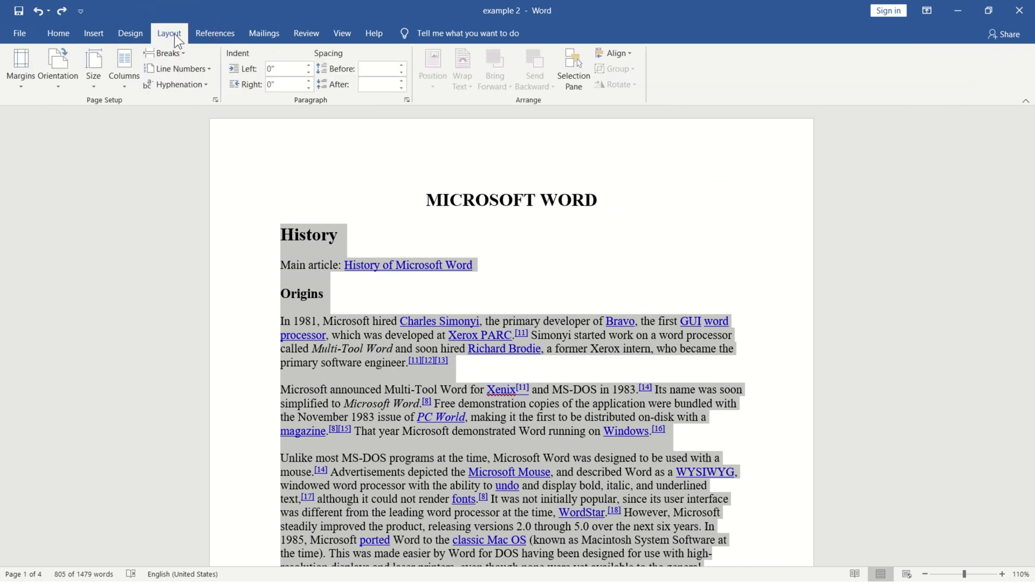
left_click(126, 87)
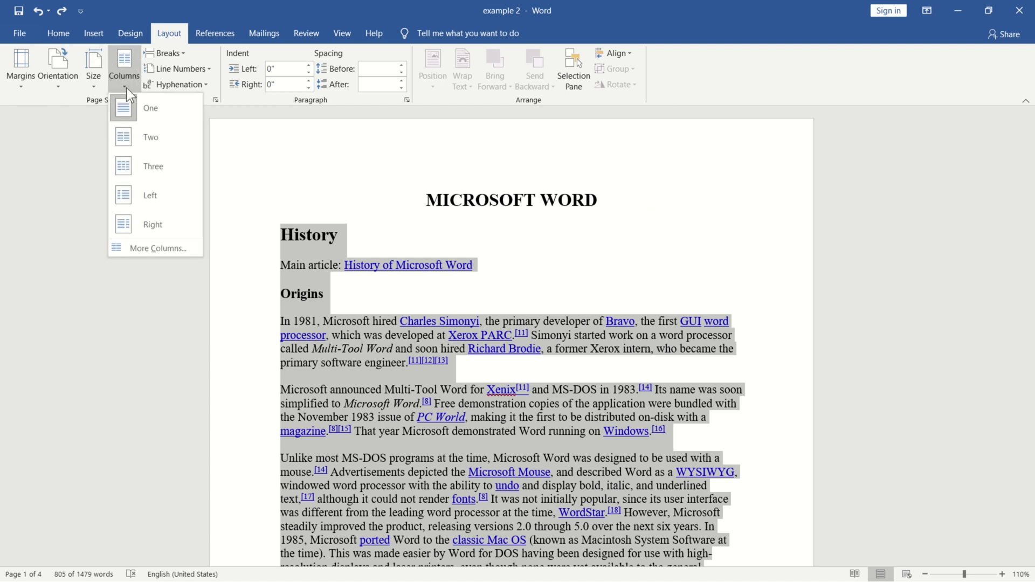
Step: Try Two columns on the selection, switch back to One, then undo that
left_click(158, 141)
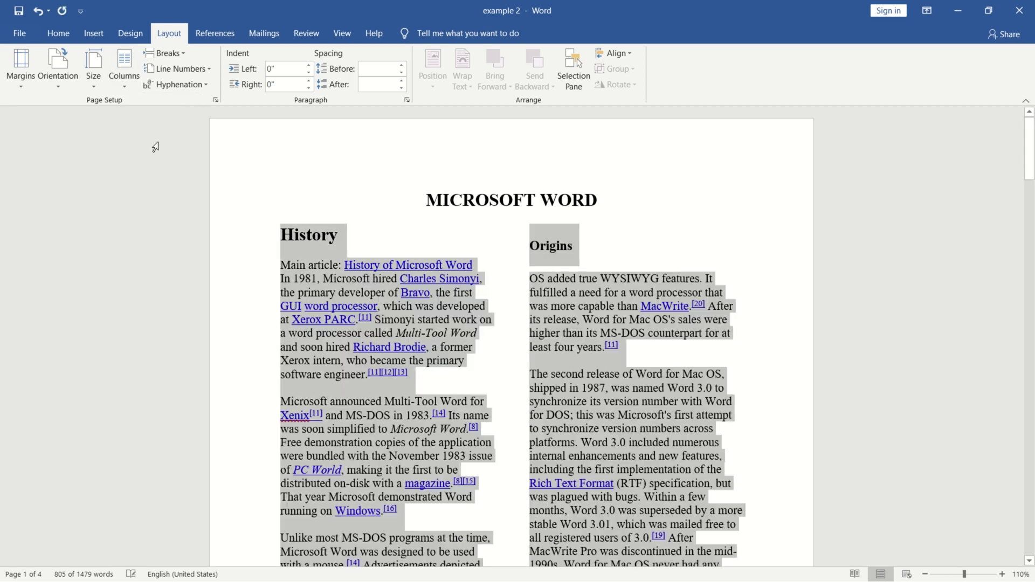
left_click(490, 362)
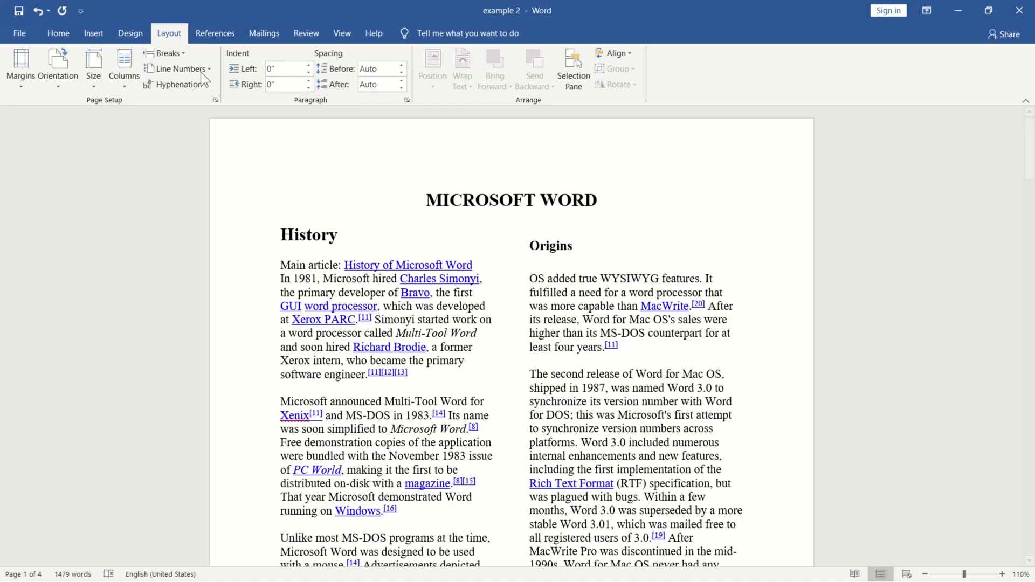
left_click(128, 79)
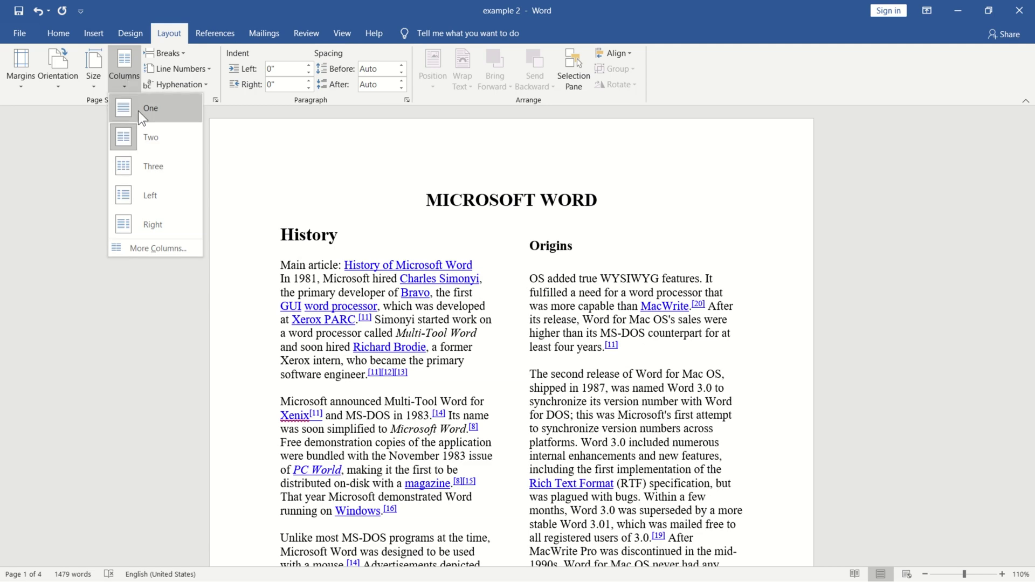
left_click(164, 110)
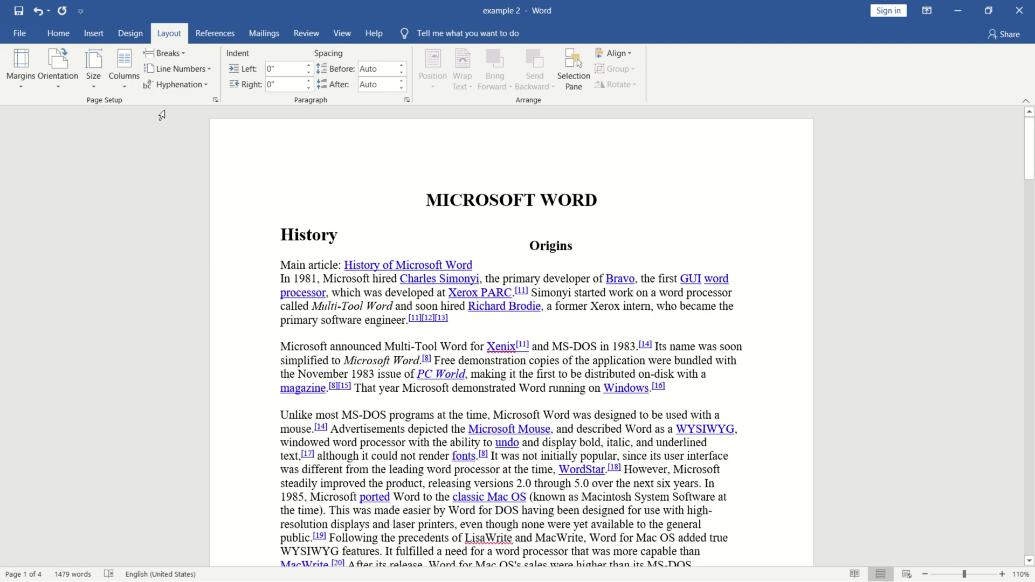
key("ctrl+z")
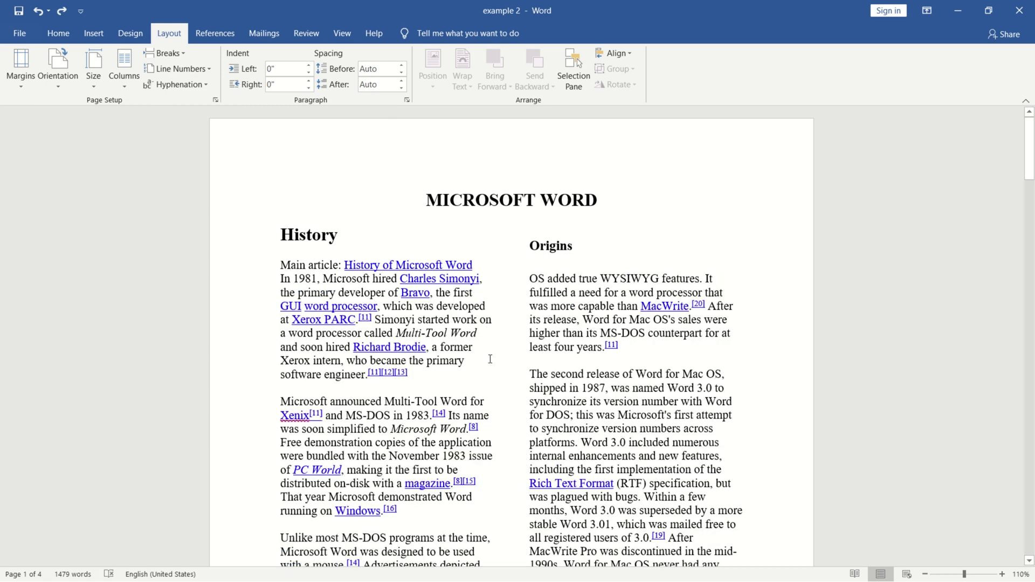
Step: Reselect the article text from History onward, apply One column, then undo the change
left_click_drag(281, 224, 755, 579)
scroll(386, 157, "up", 1)
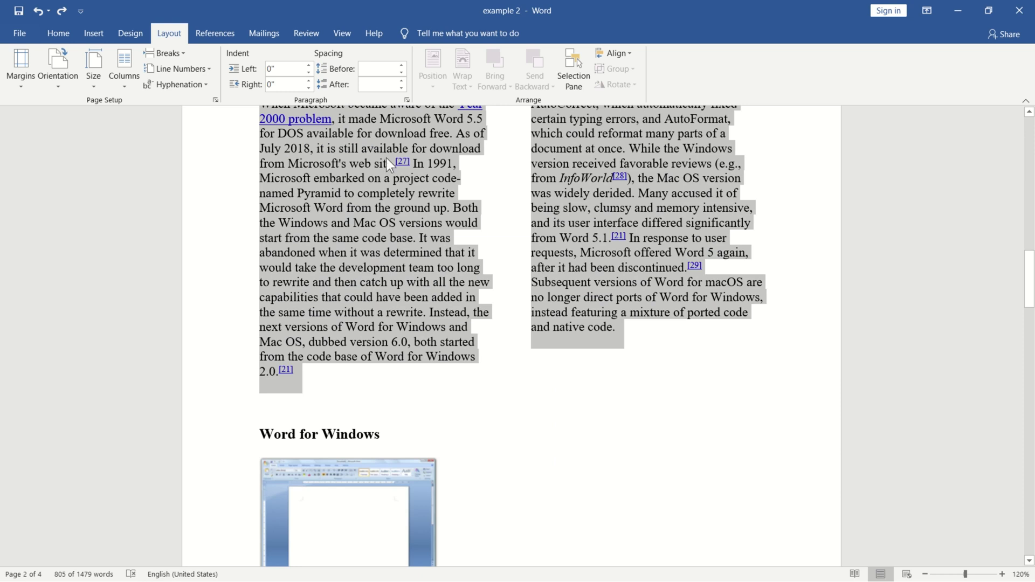
left_click(132, 81)
left_click(142, 109)
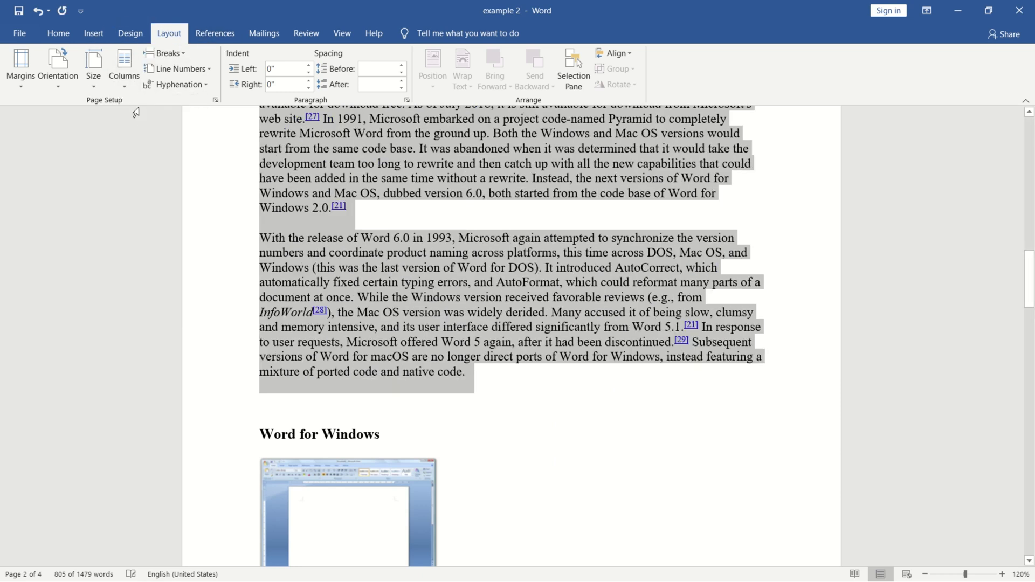
left_click_drag(1030, 308, 1031, 173)
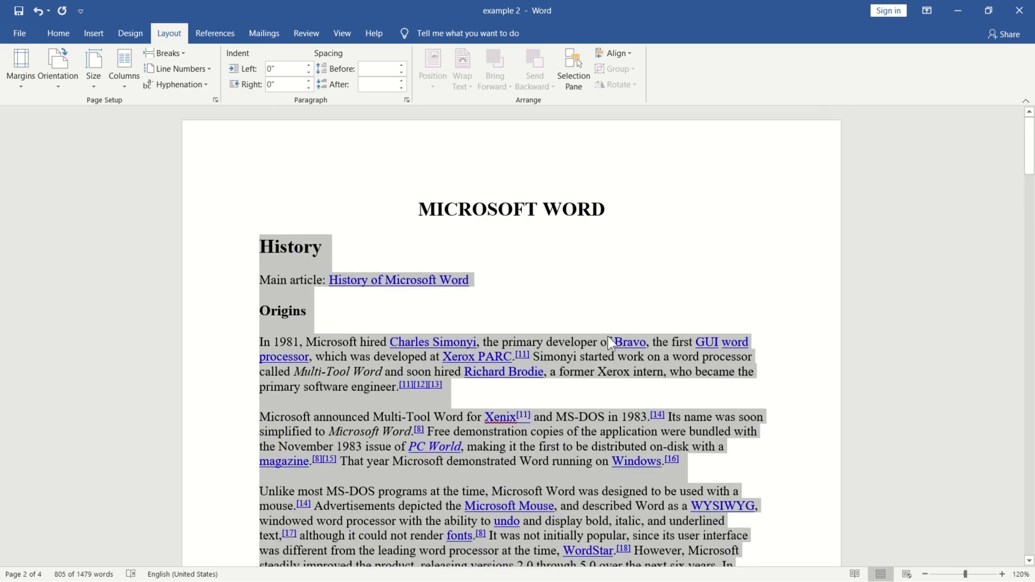
key("ctrl+z")
Step: Set the selected History text to 4 columns using More Columns
left_click(129, 82)
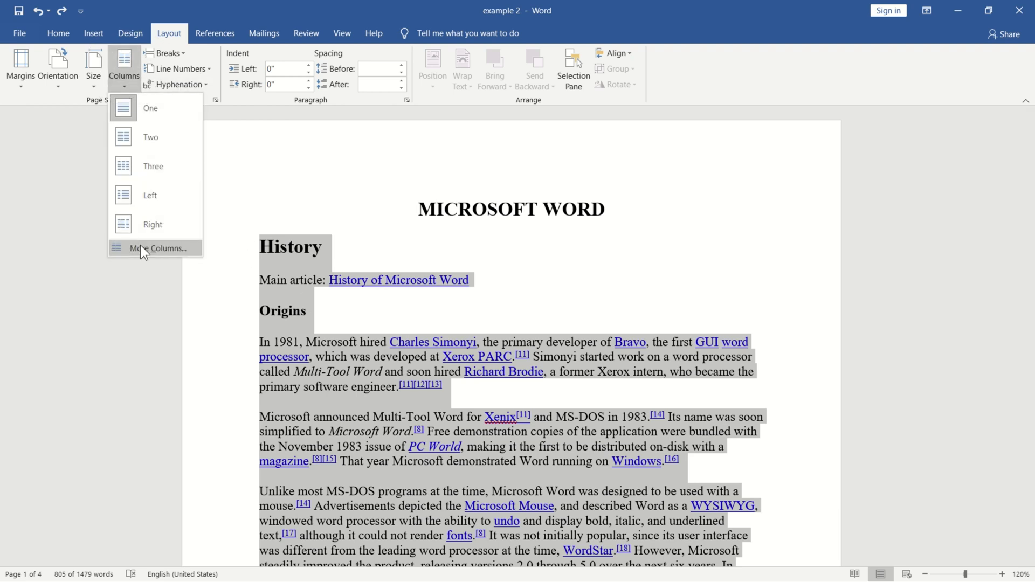
left_click(151, 248)
left_click(173, 249)
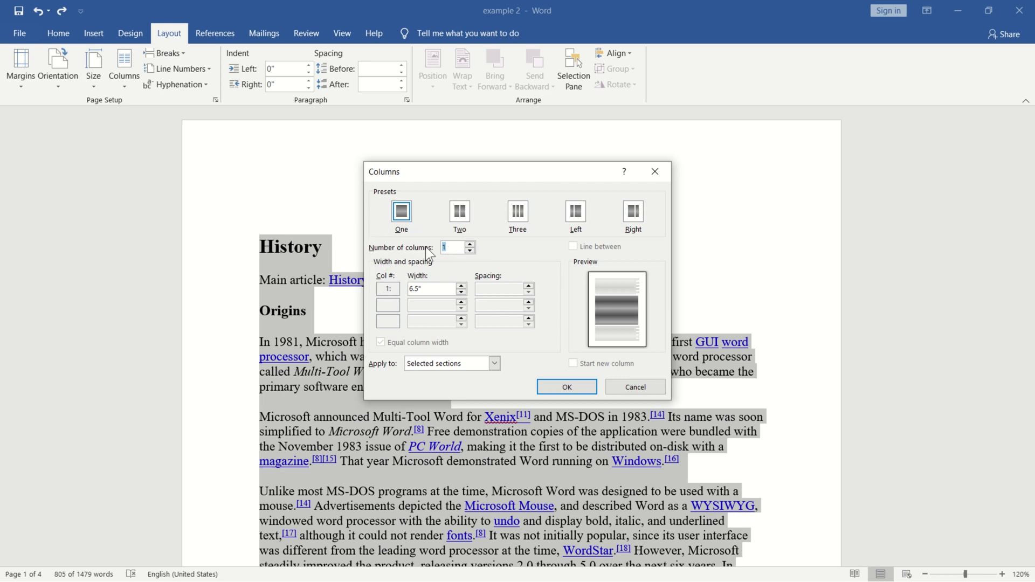
left_click(452, 247)
key("BackSpace")
type("5")
key("BackSpace")
type("4")
left_click(552, 386)
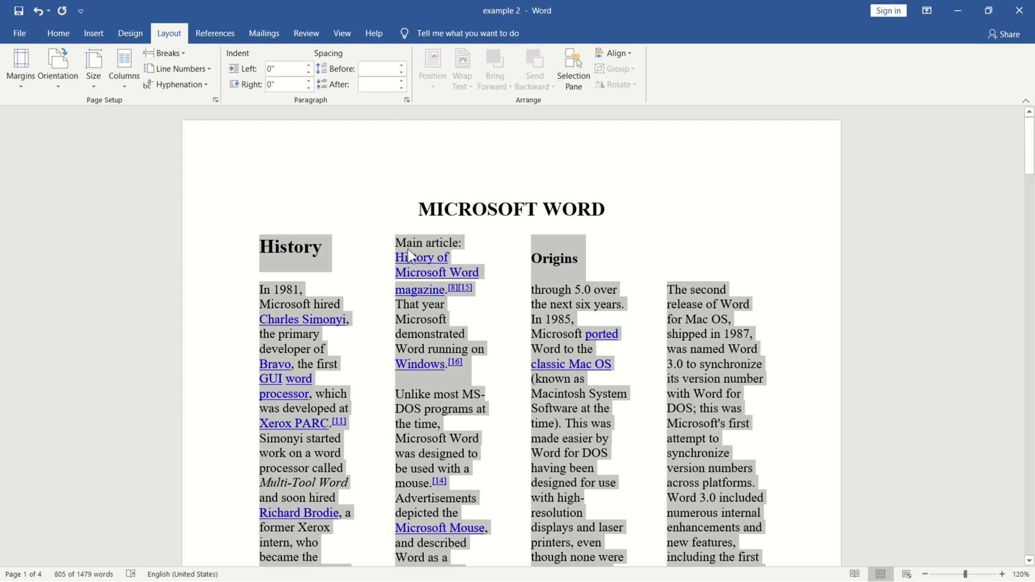
Step: Turn off equal column width and add a line between the four columns
left_click(123, 85)
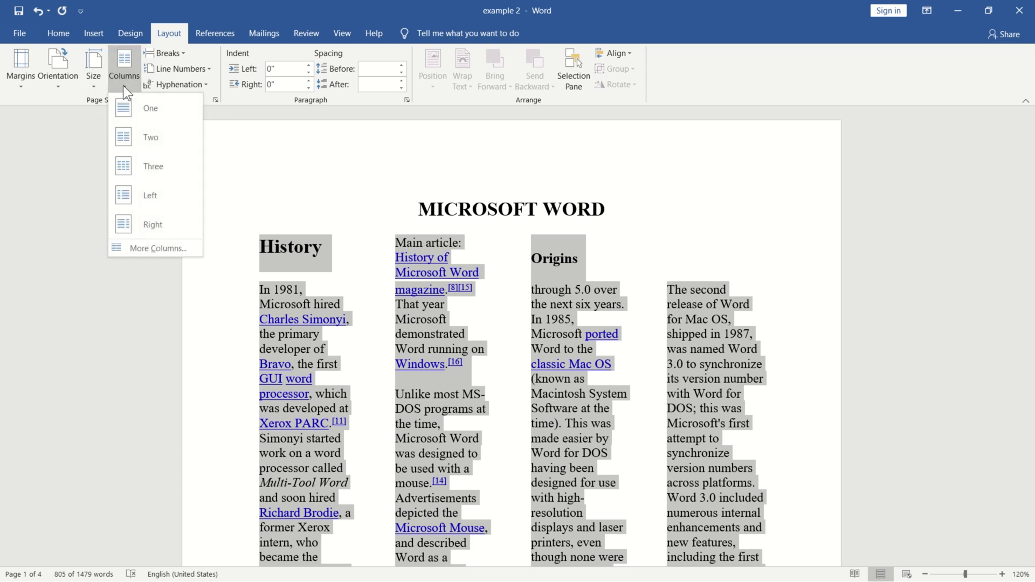
left_click(167, 252)
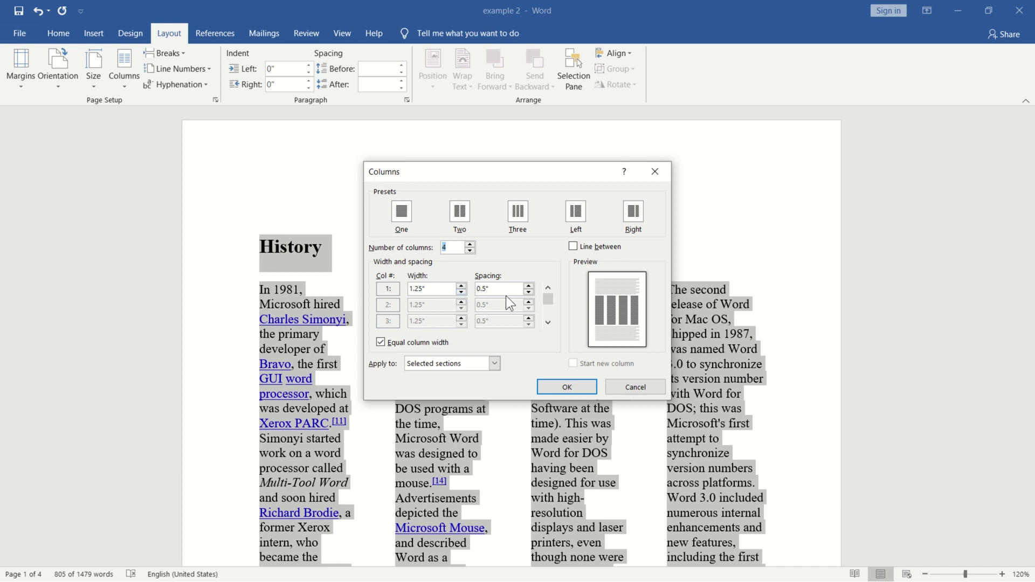
left_click(380, 343)
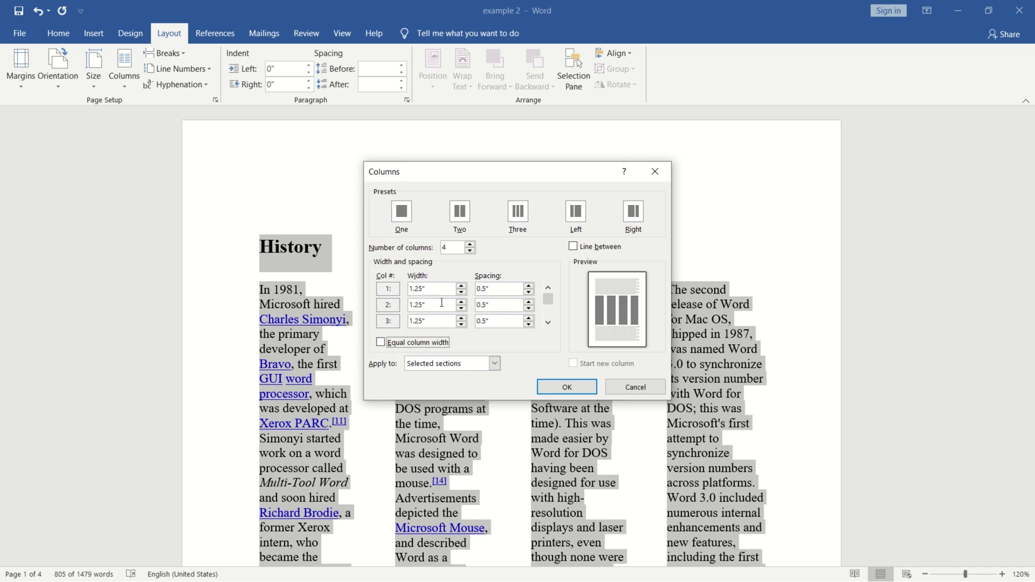
left_click(573, 247)
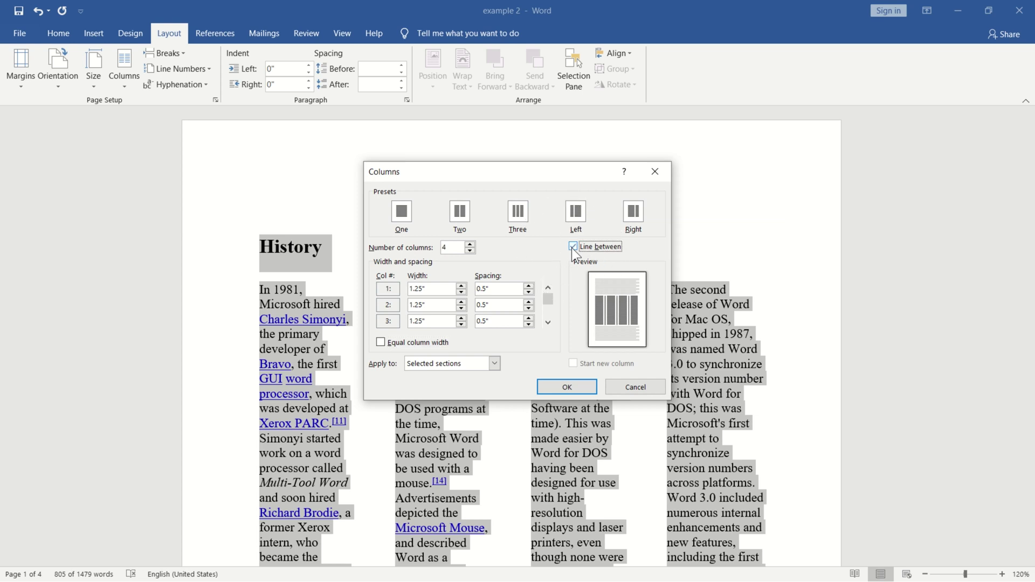
left_click(578, 383)
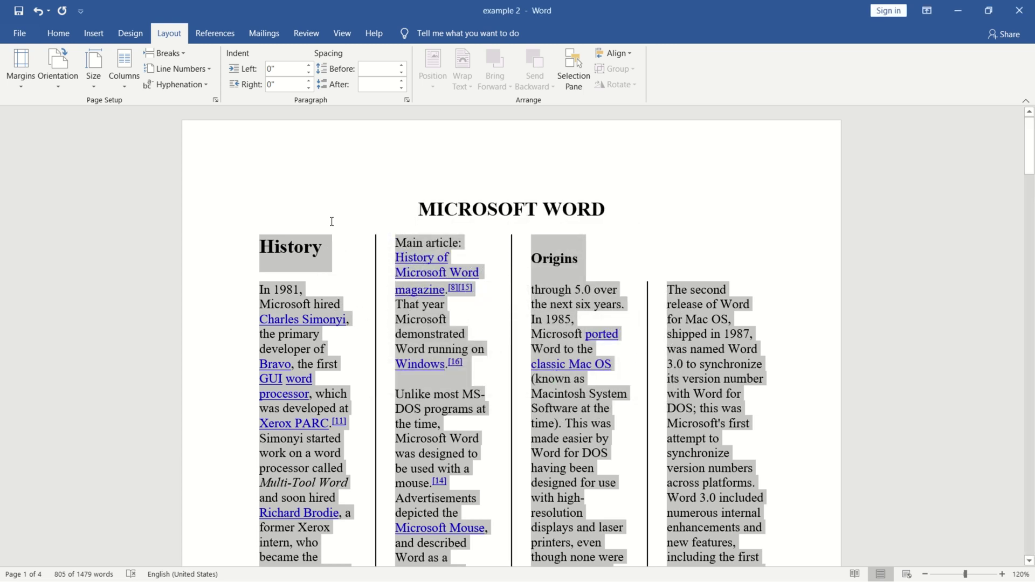
left_click(131, 86)
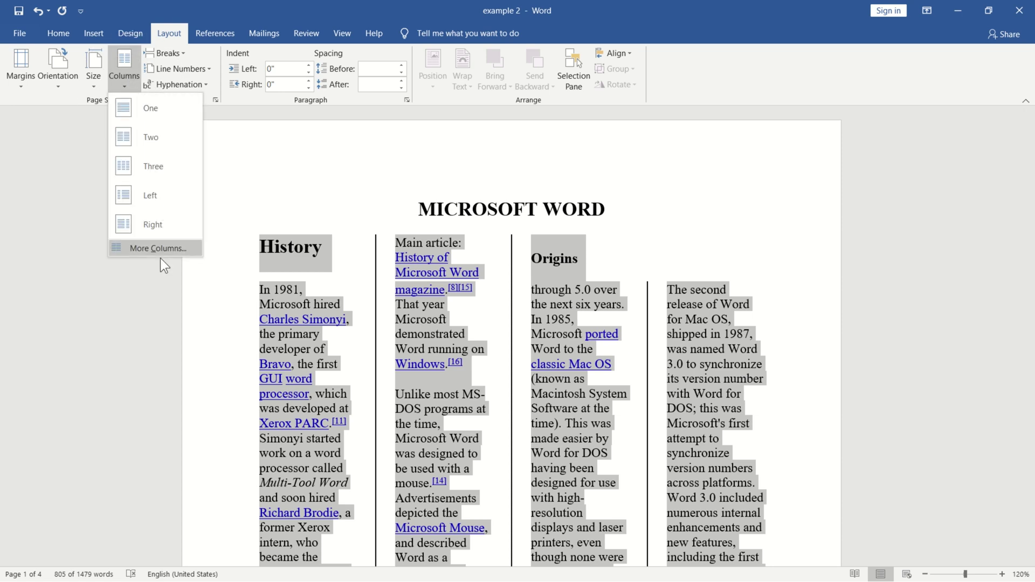
left_click(164, 250)
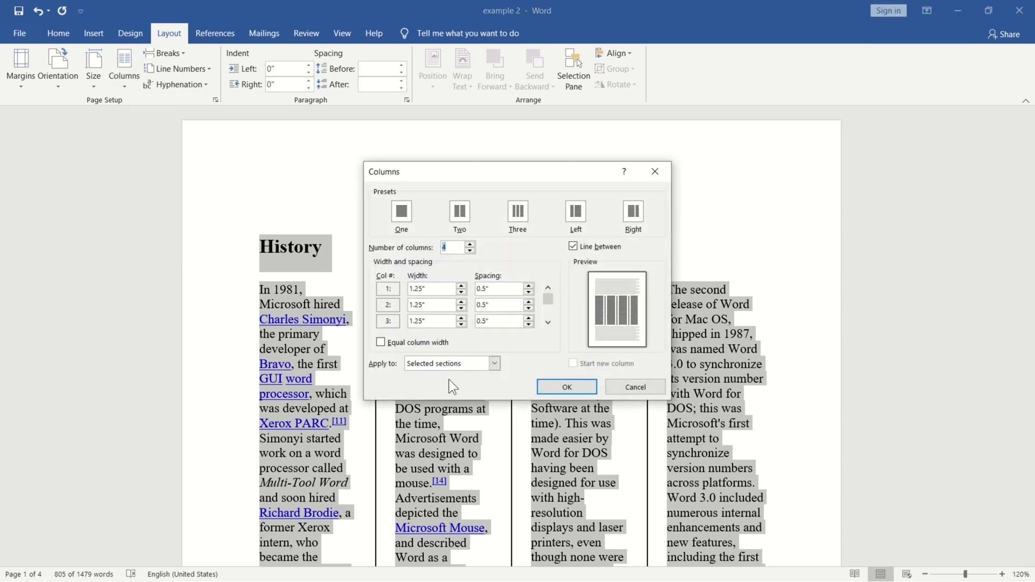
left_click(494, 364)
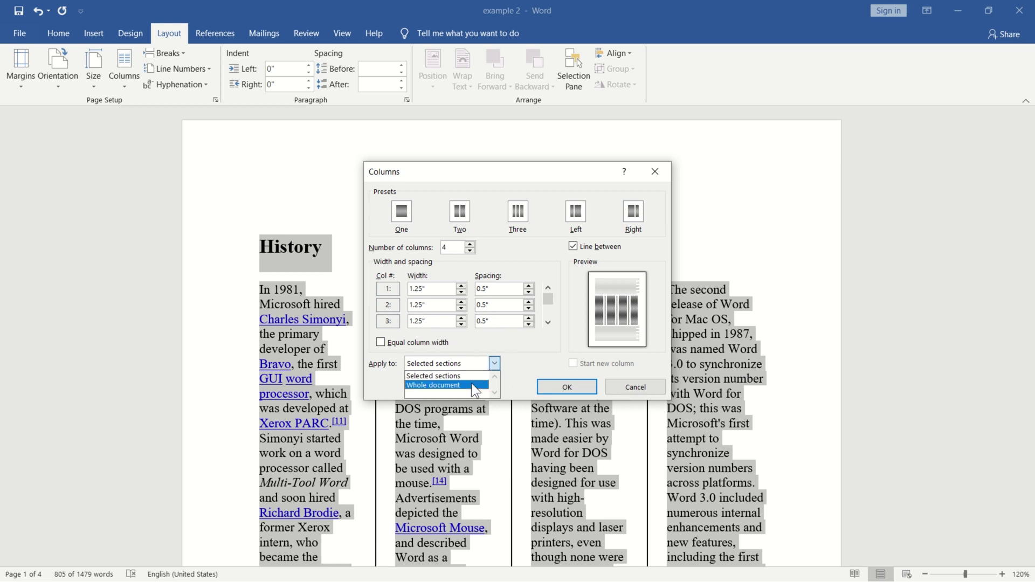
left_click(471, 385)
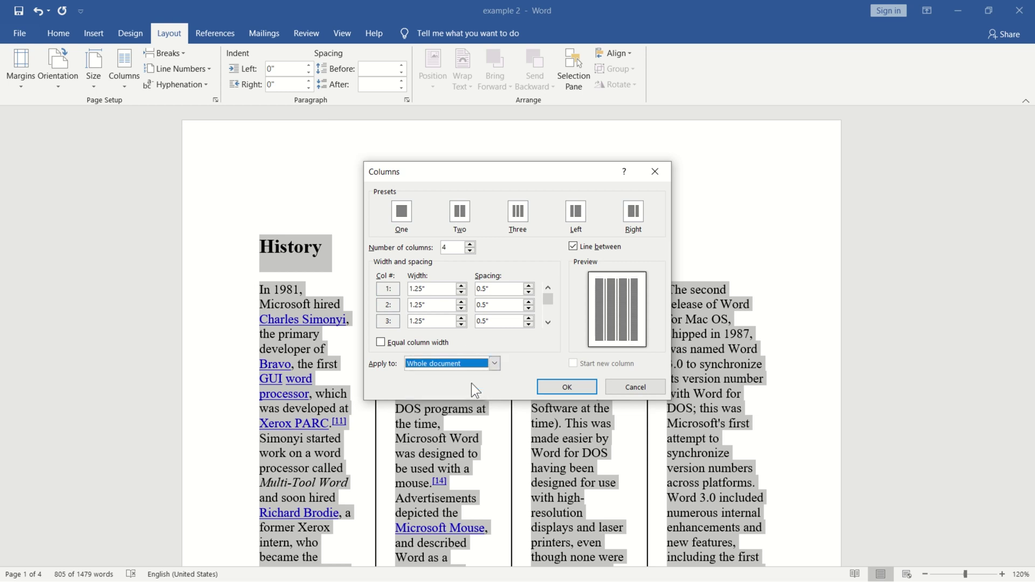
left_click(567, 387)
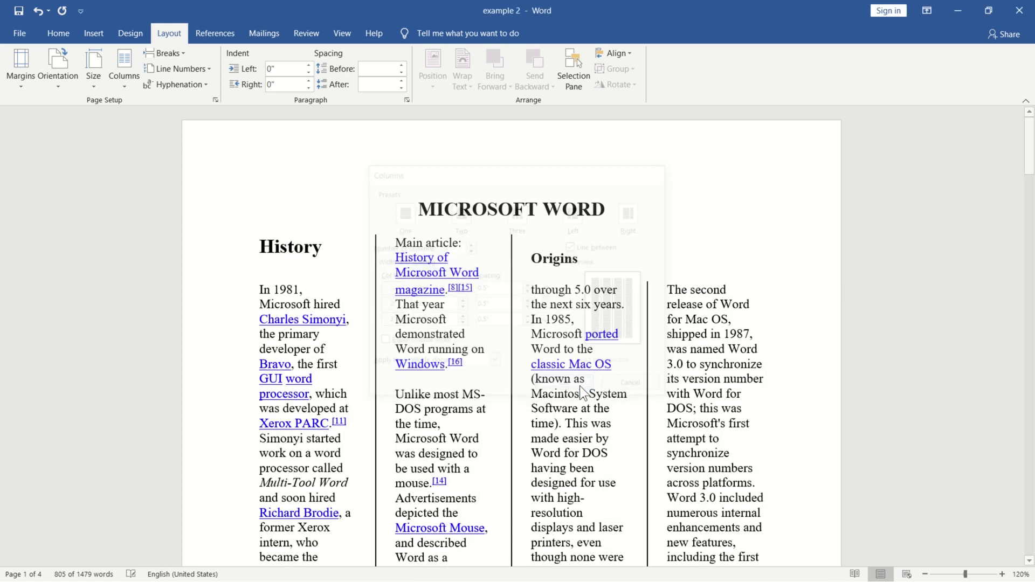
left_click_drag(1030, 128, 1030, 518)
left_click_drag(1034, 443, 1033, 103)
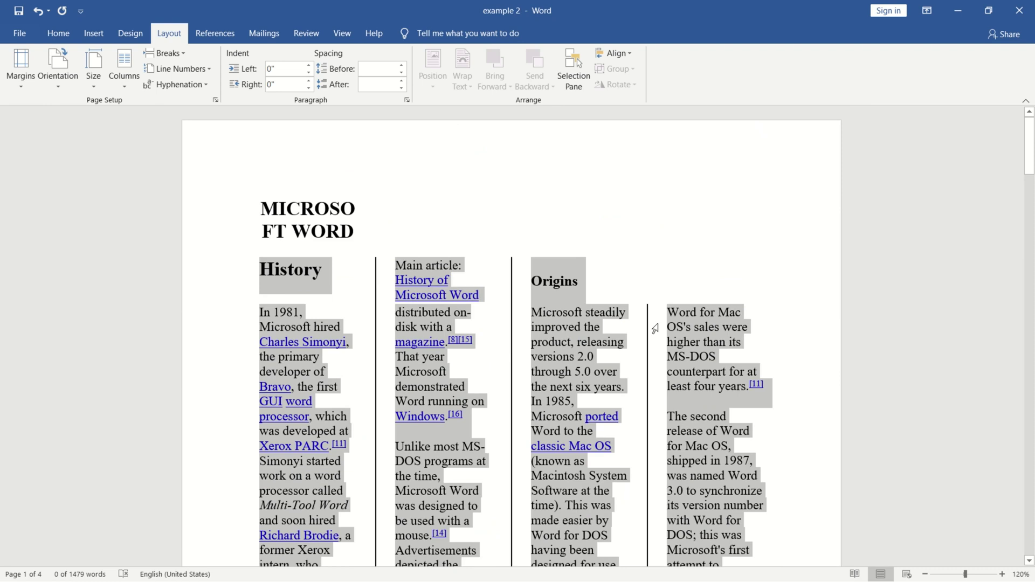
key("ctrl+z")
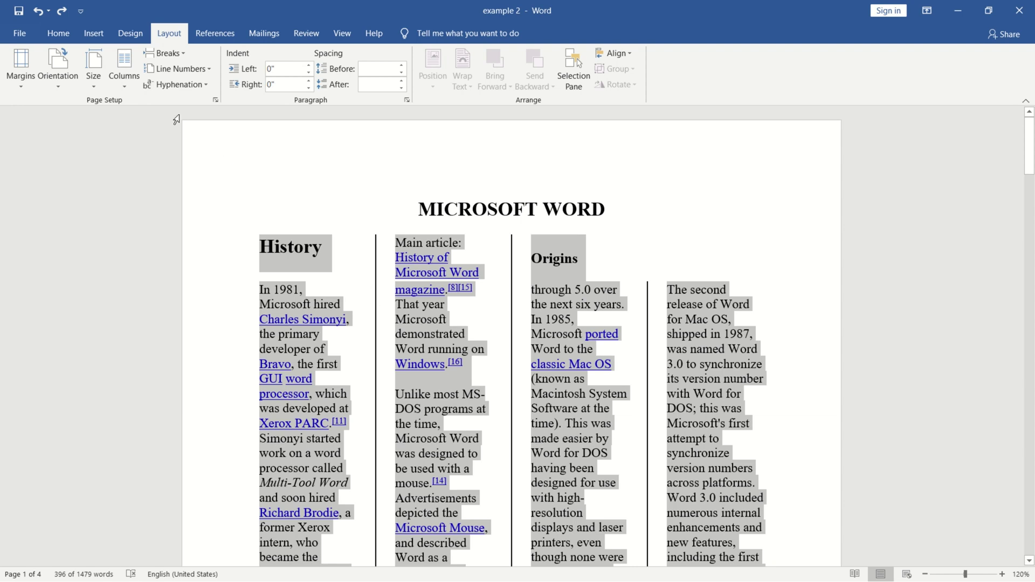
Step: Try 1" spacing after the first column, then undo it to keep two line-divided columns
left_click(127, 83)
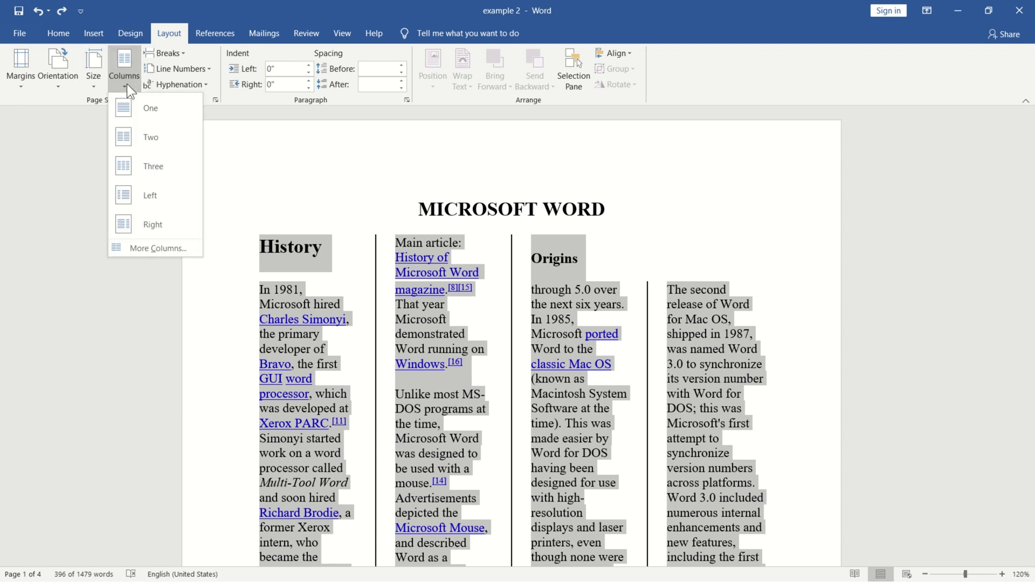
left_click(158, 249)
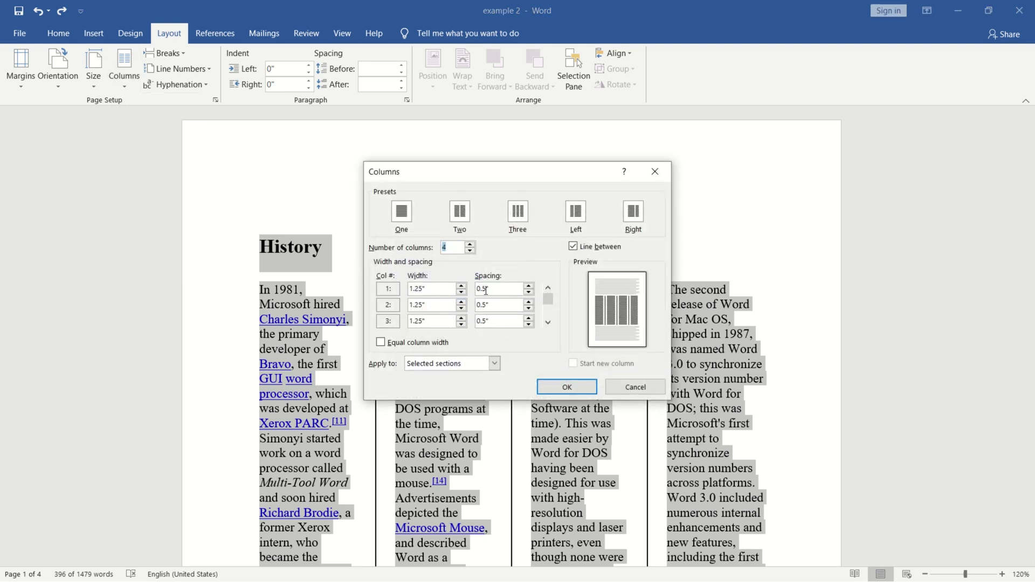
left_click(486, 289)
key("BackSpace")
key("BackSpace")
key("BackSpace")
key("BackSpace")
type("1")
left_click(485, 305)
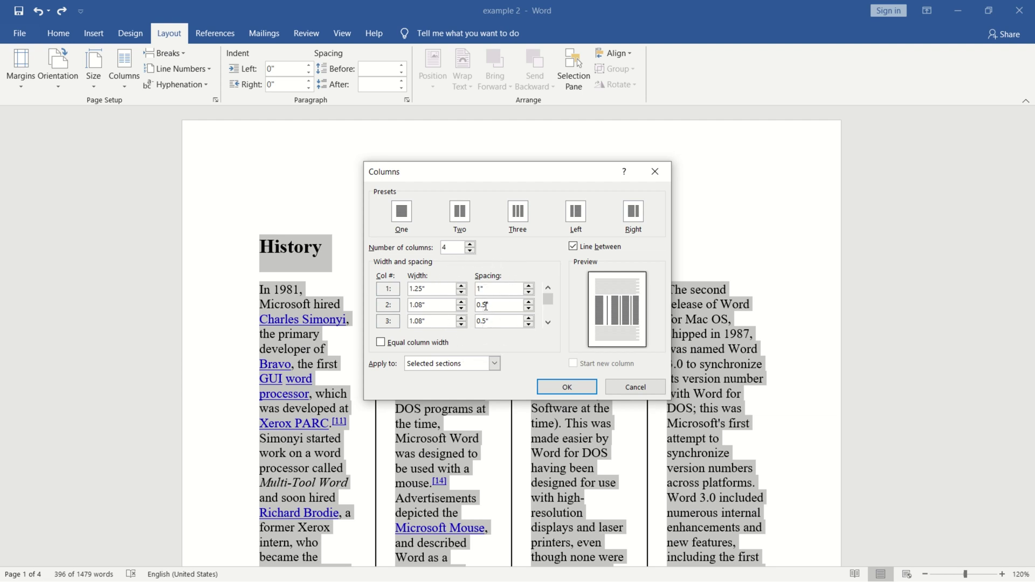
left_click(577, 383)
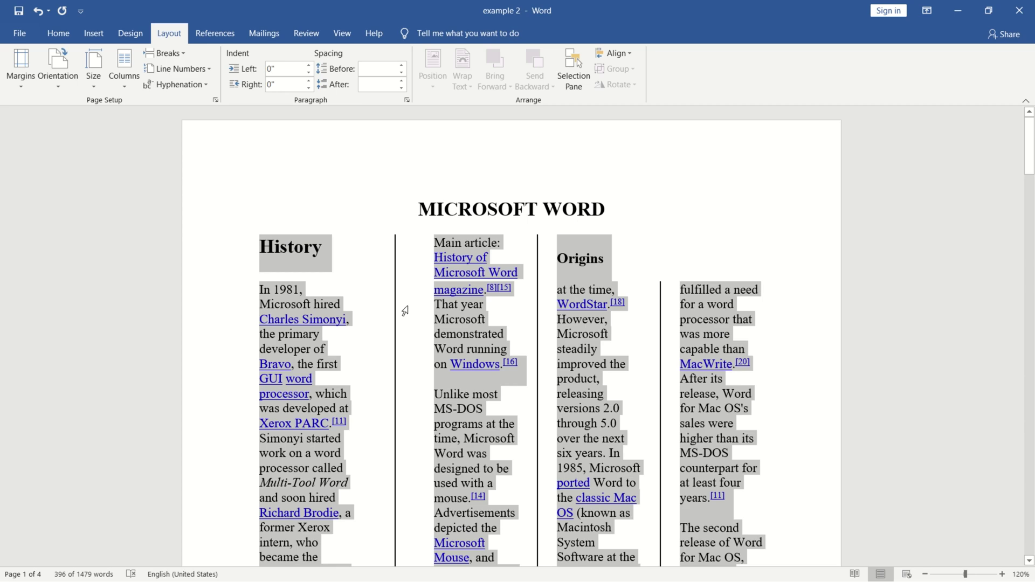
key("ctrl+z")
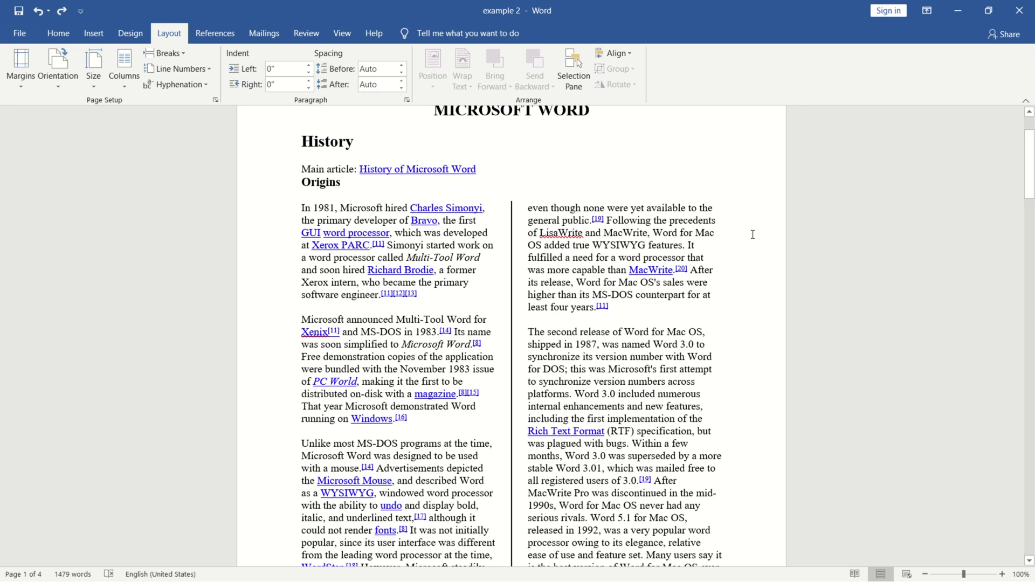
Step: Go to page 2 and place the insertion point right after '2.0.[21]' atop the right column
left_click_drag(1031, 175, 1034, 304)
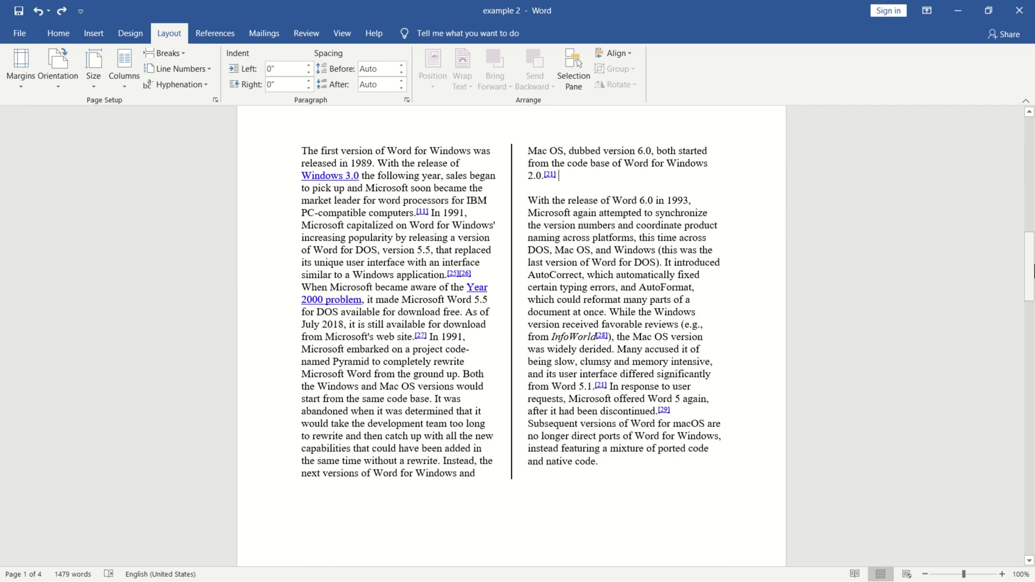
left_click(585, 162)
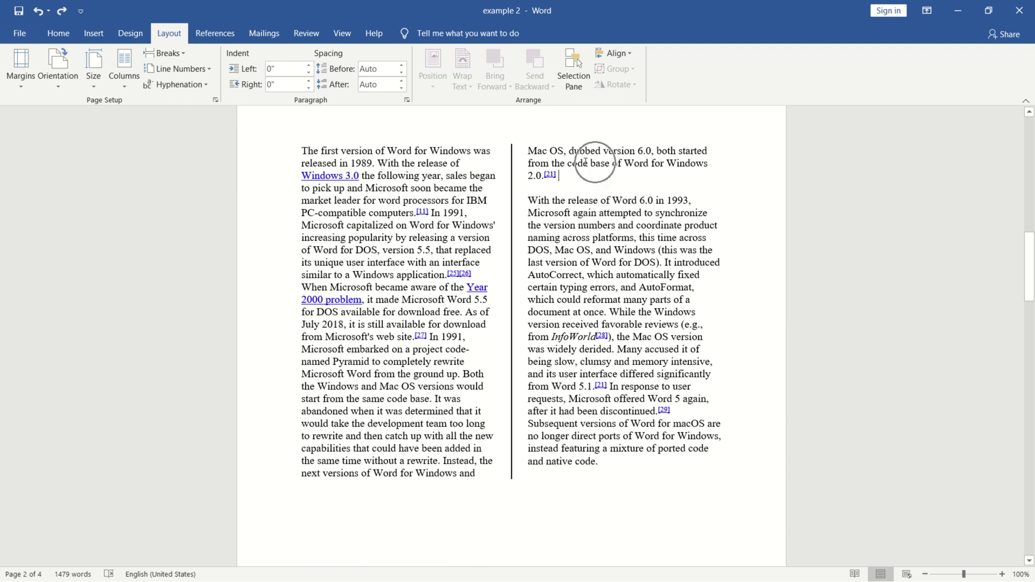
left_click(453, 479)
left_click(541, 159)
left_click(570, 164)
left_click(476, 471)
left_click(565, 179)
left_click(564, 185)
left_click(539, 194)
left_click(539, 194)
left_click(570, 176)
Step: Insert a Column break from Layout > Breaks at the caret after '2.0.[21]'
left_click(161, 30)
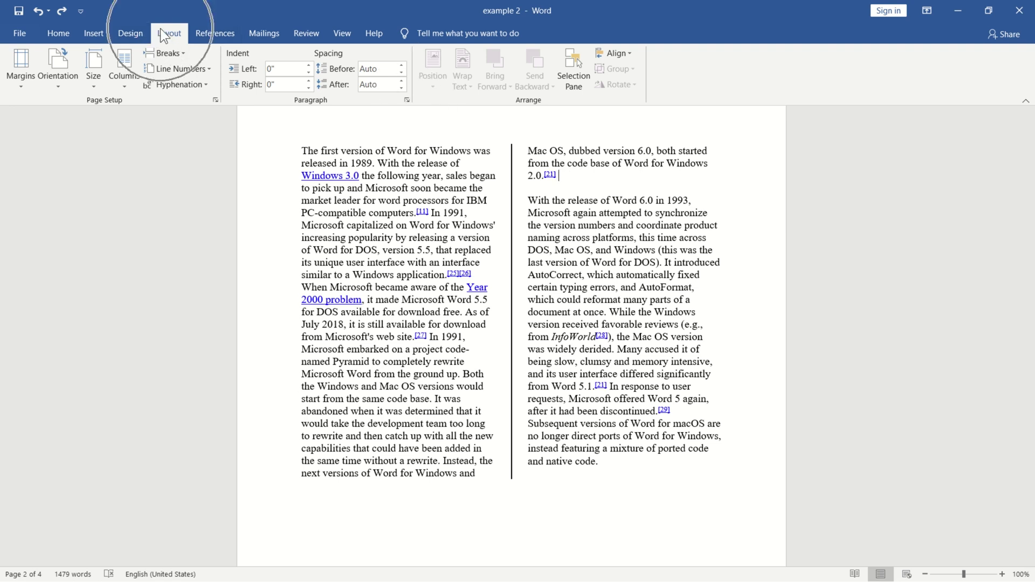
left_click(186, 53)
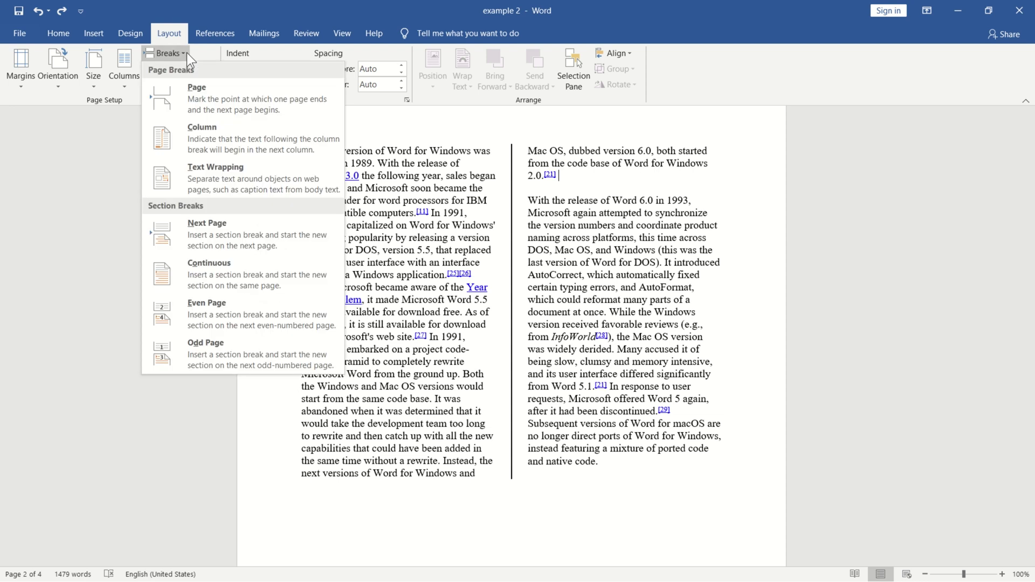
left_click(189, 88)
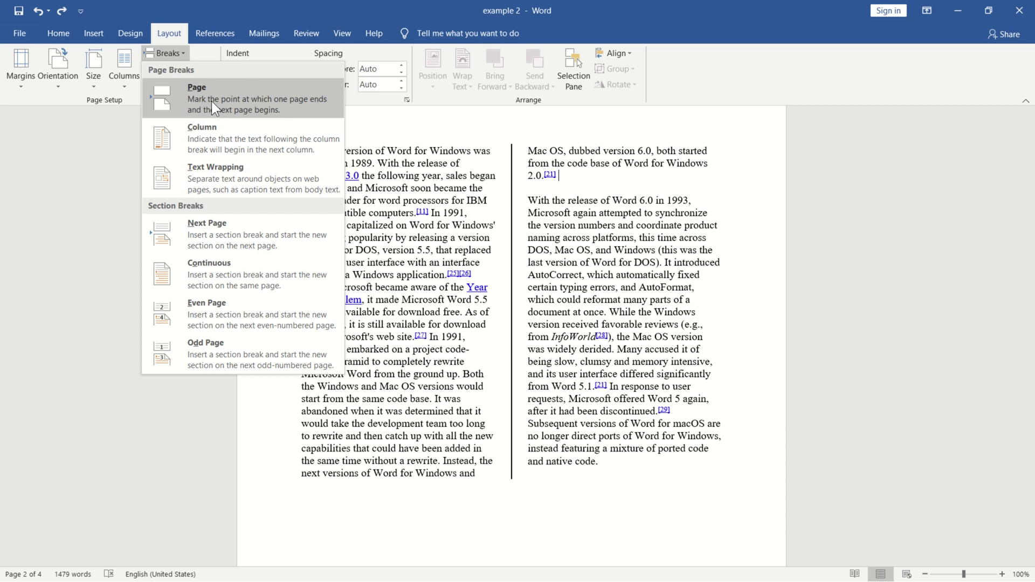
left_click(211, 139)
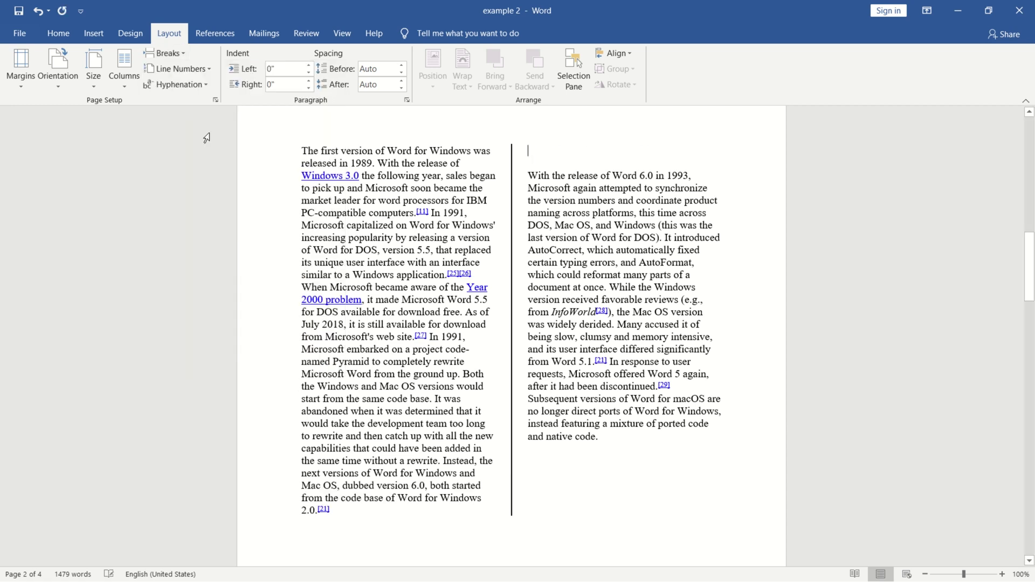